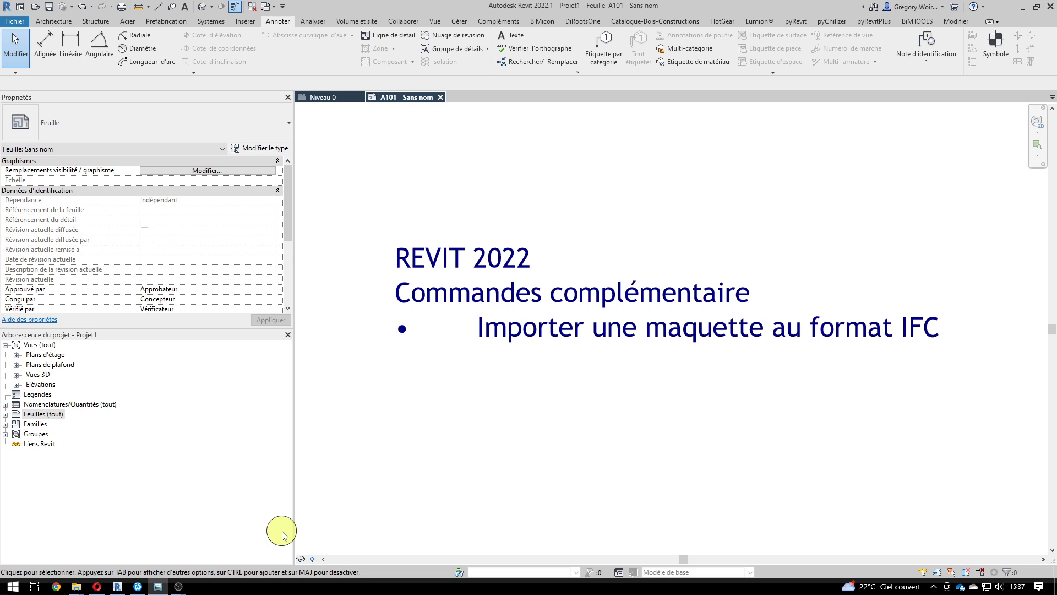
Link the IFC file "TADAO - Sans joints creux.ifc" from the Export folder on the desktop into the Niveau 0 floor plan.
click(318, 96)
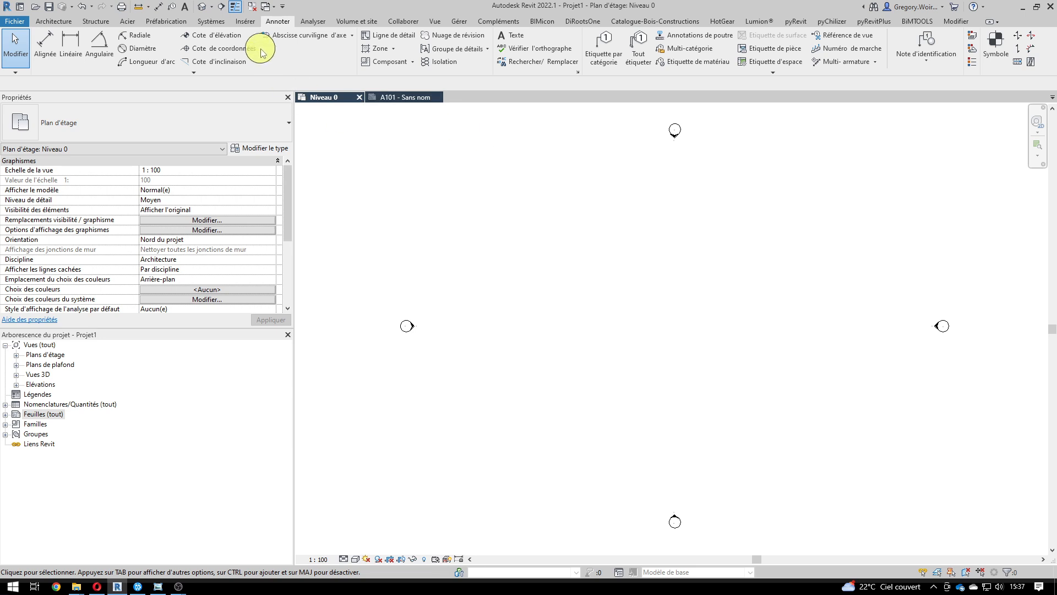
click(245, 21)
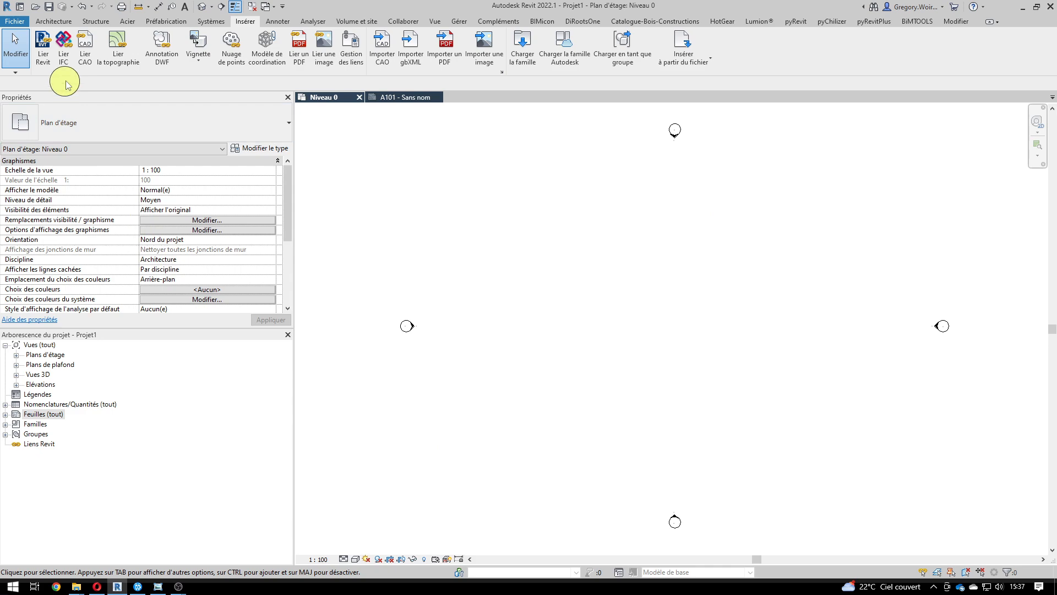
click(63, 51)
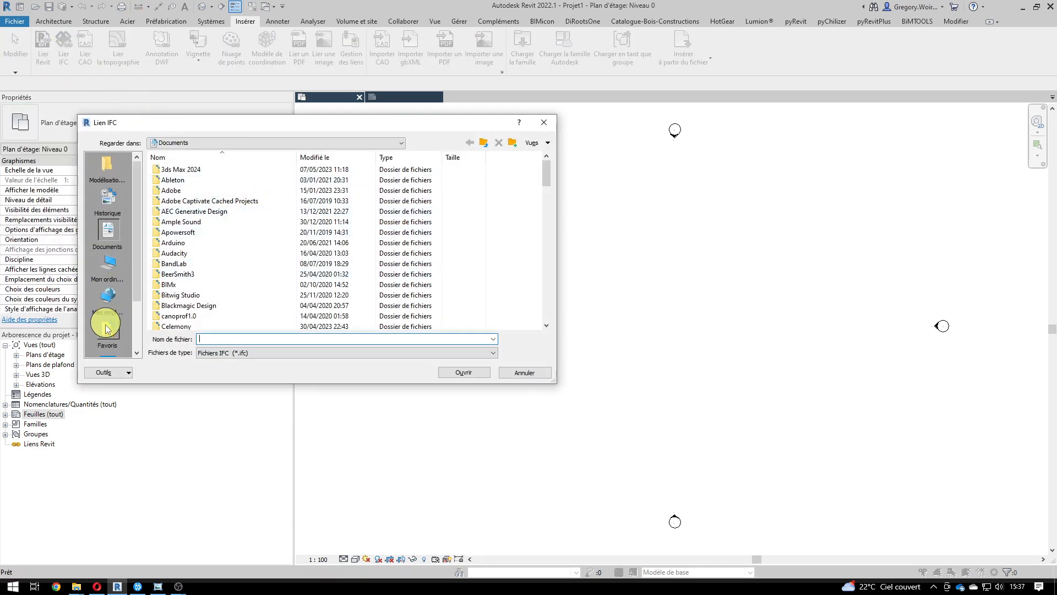
scroll(105, 300, down, 1)
click(108, 303)
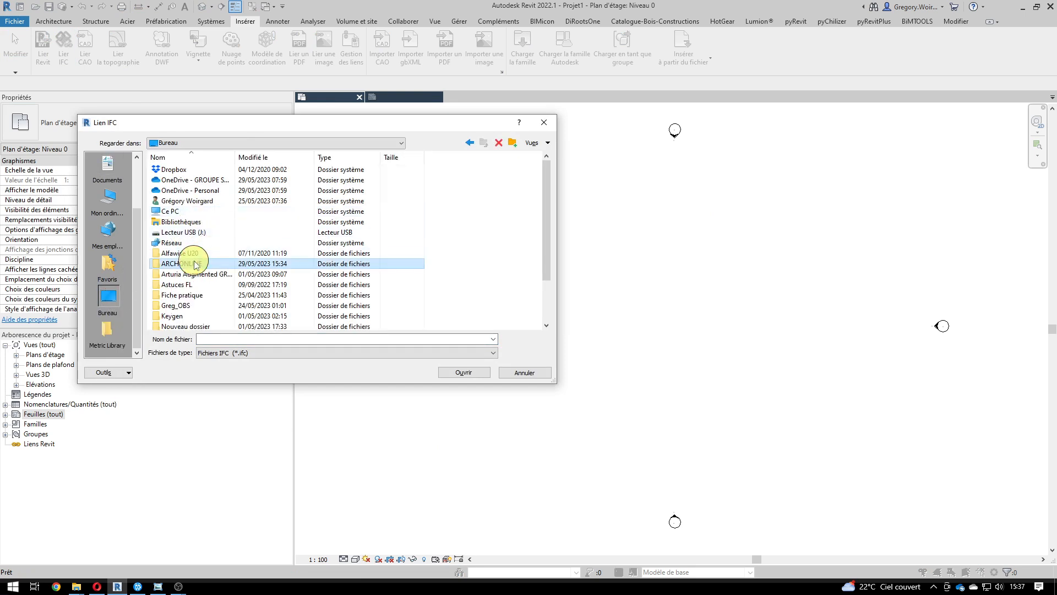
double_click(188, 263)
click(180, 201)
double_click(181, 201)
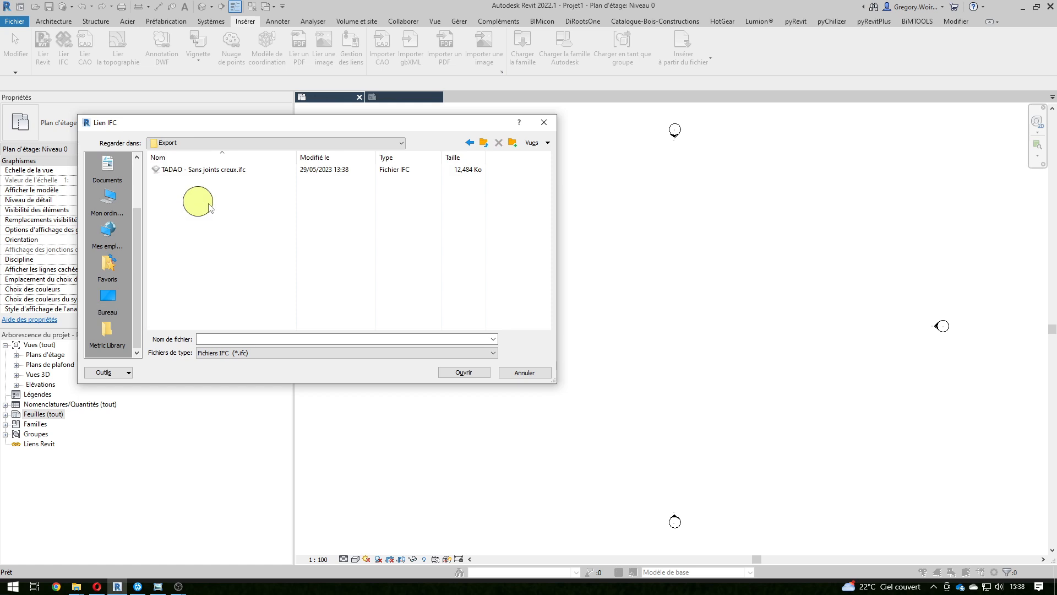
click(241, 173)
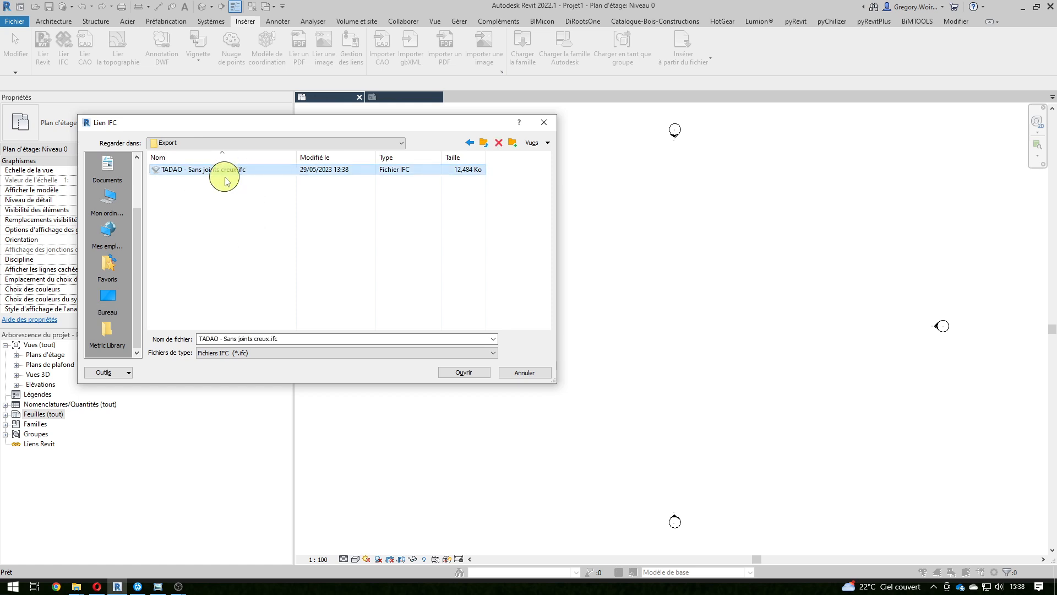
click(327, 351)
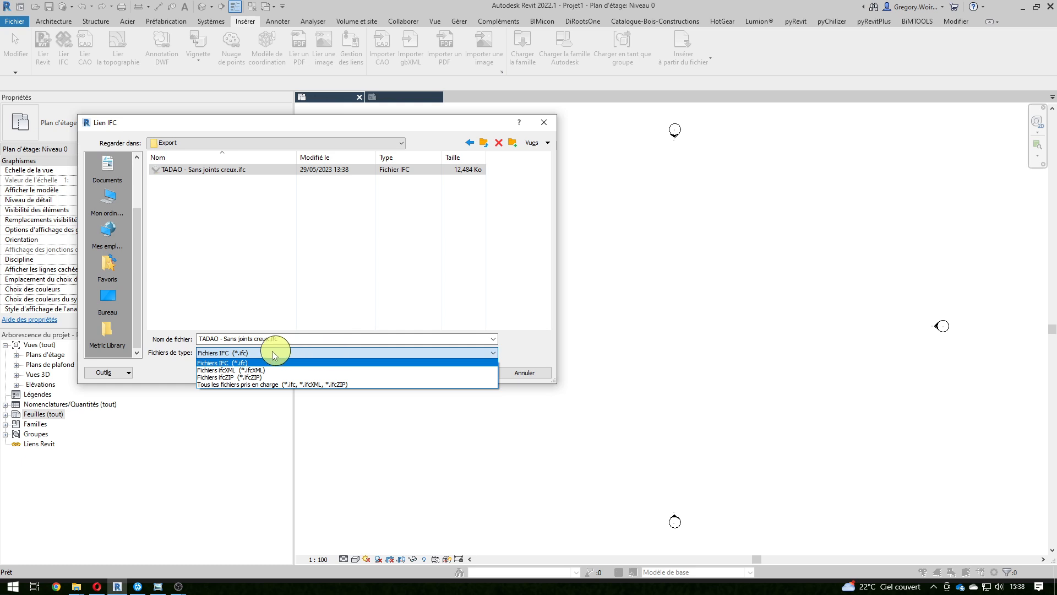
click(165, 367)
click(464, 372)
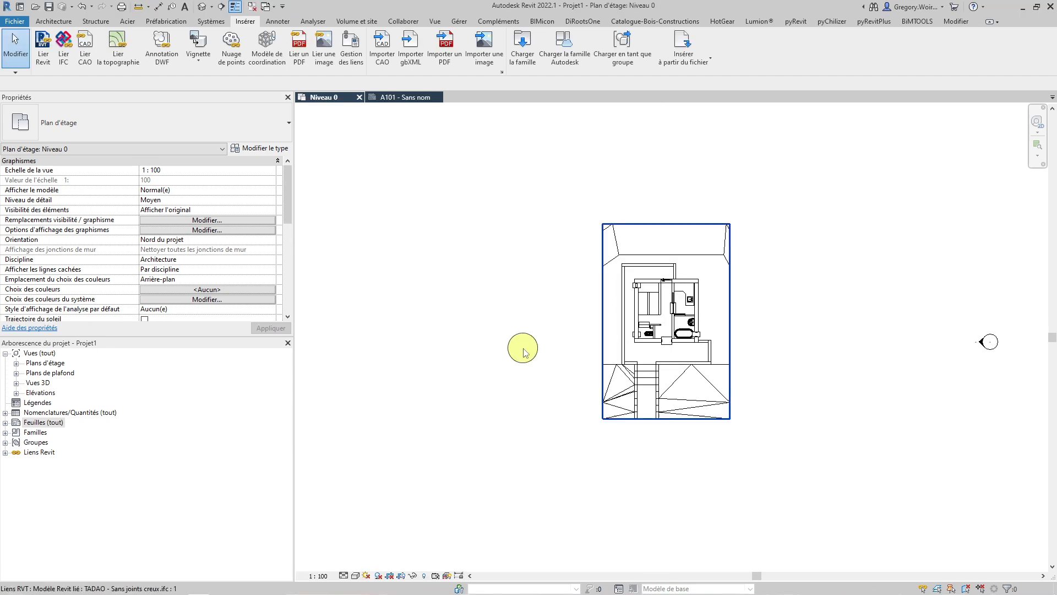
Open the {3D} view and examine the linked building and its levels alongside the project's own levels.
click(16, 382)
double_click(46, 392)
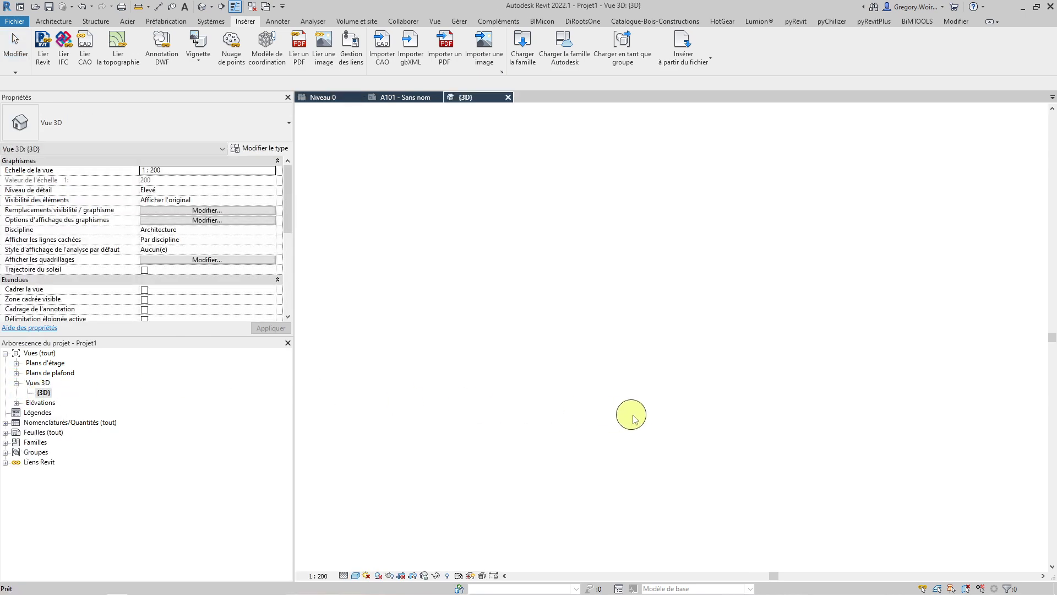
middle_click(763, 392)
middle_click(763, 392)
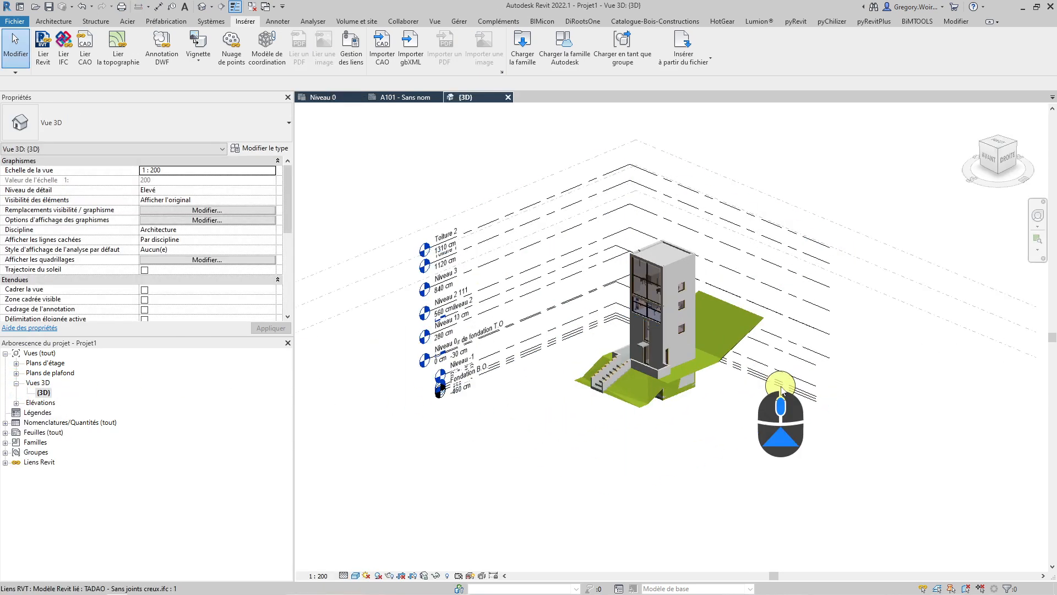
mouse_move(998, 147)
mouse_down()
mouse_move(986, 165)
mouse_move(1046, 154)
mouse_move(961, 144)
mouse_move(975, 110)
mouse_up()
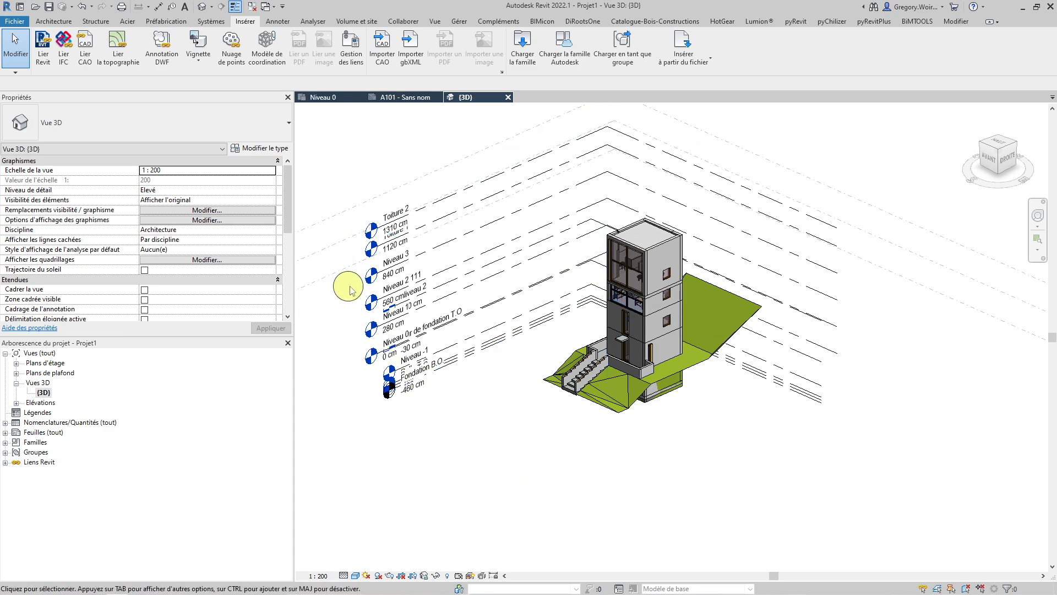
scroll(448, 369, down, 3)
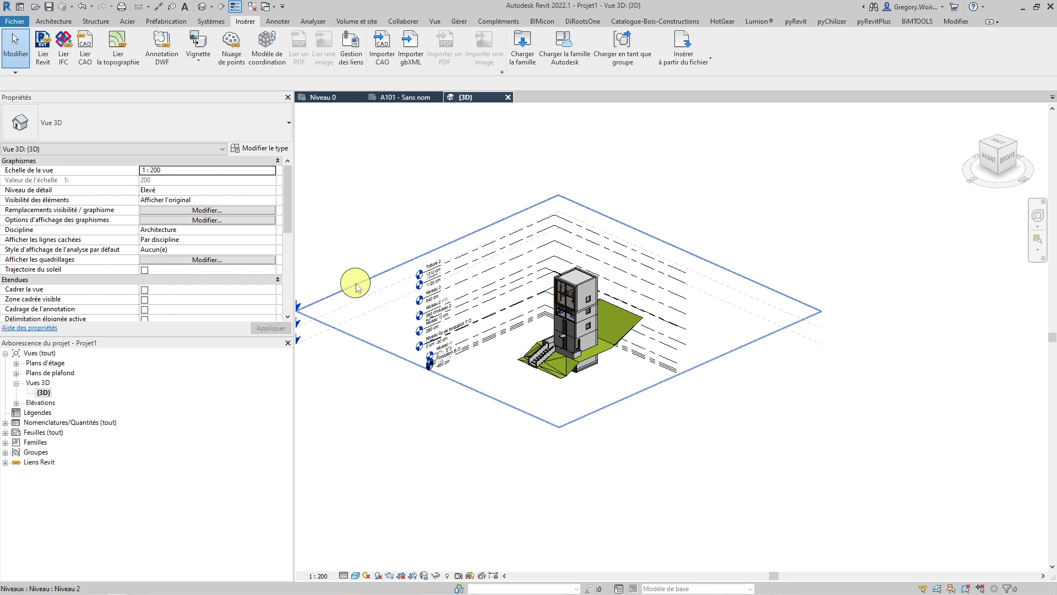
middle_drag(434, 295, 531, 276)
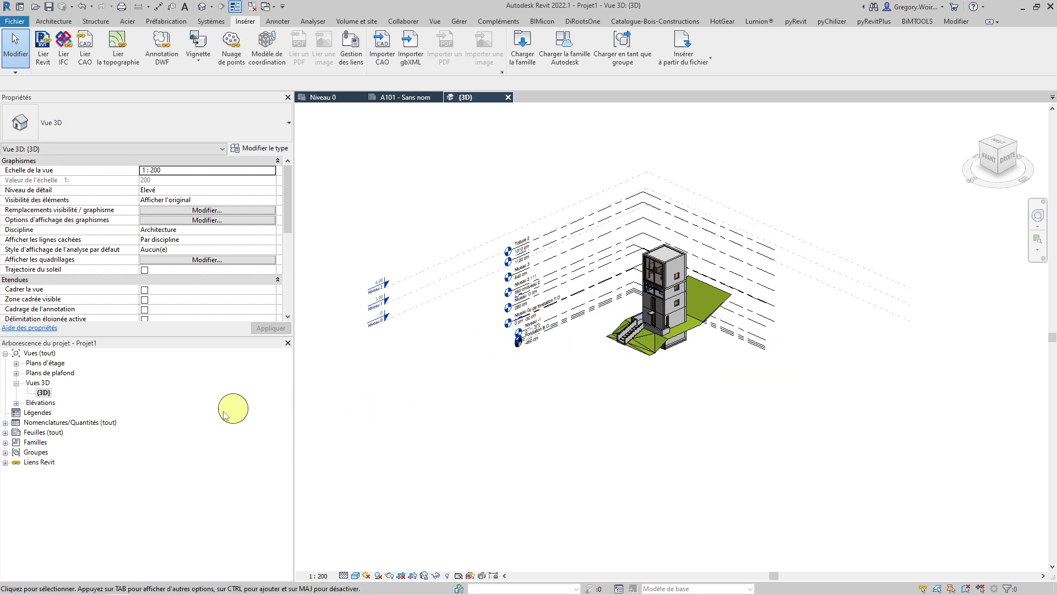
Open the Elévation Est view and compare the project's level heights with those of the linked model.
click(16, 404)
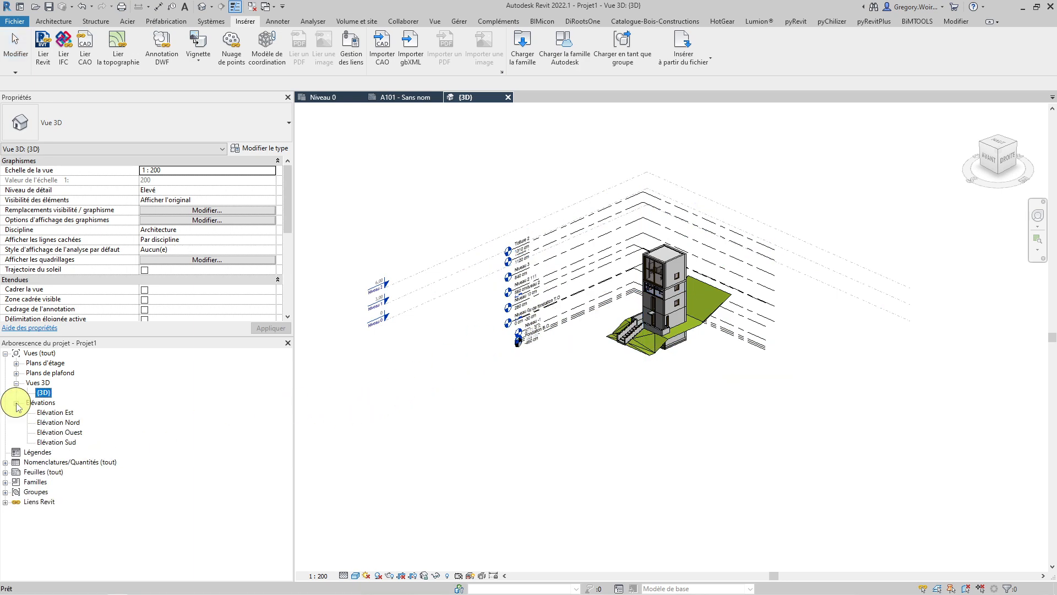
double_click(56, 412)
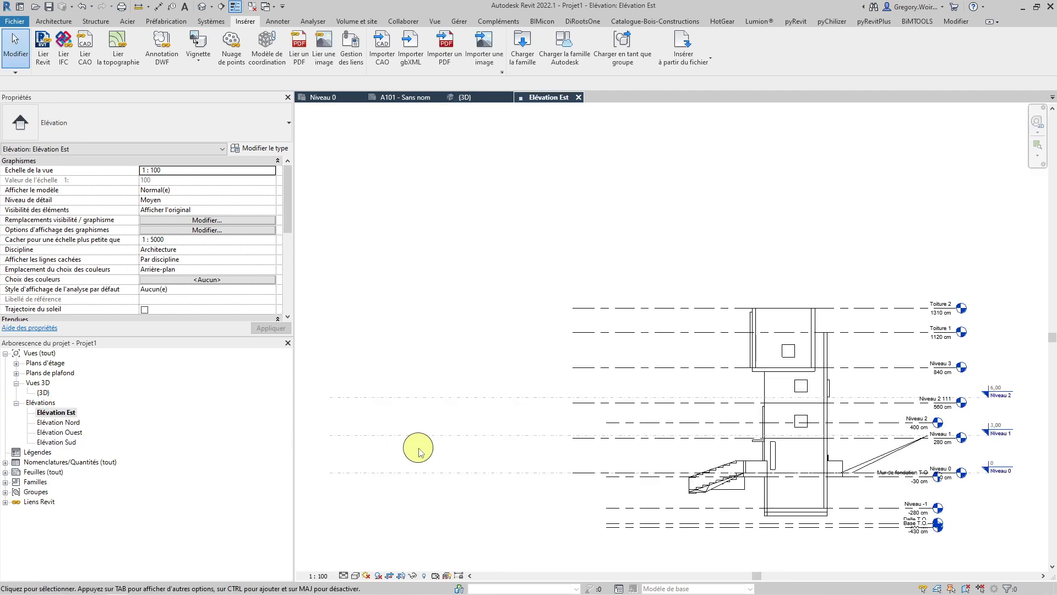
scroll(999, 512, up, 4)
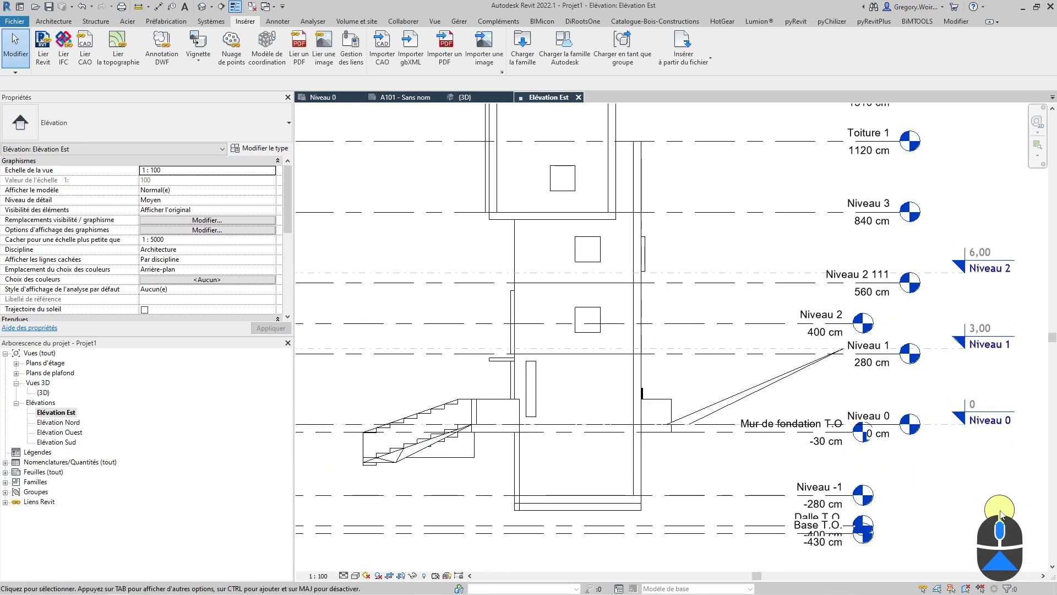
scroll(999, 512, up, 2)
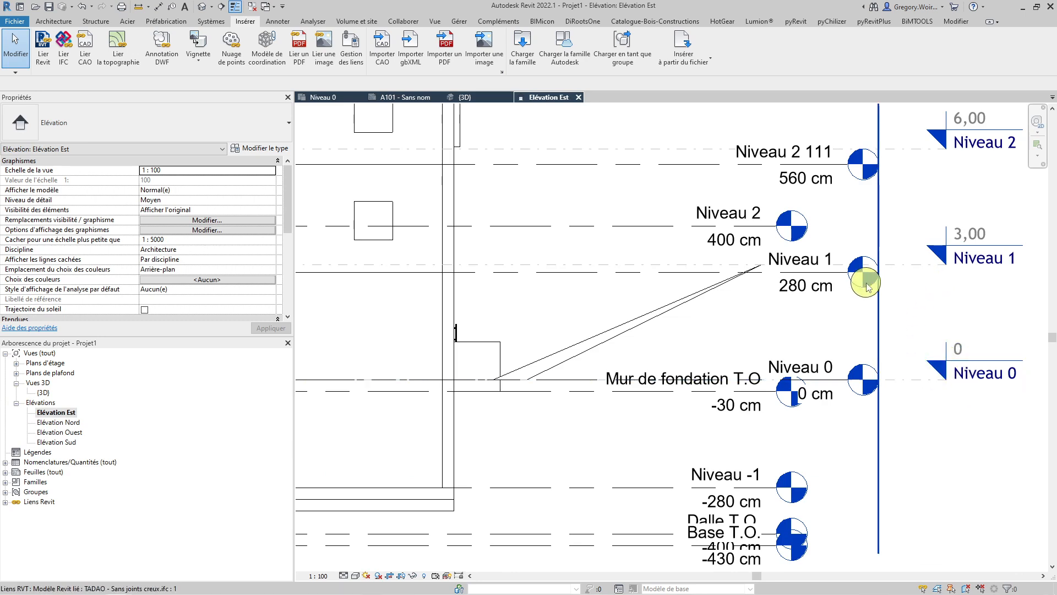
Try elevations of 2.8 and 280 for the project's Niveau 1 level, and undo the change.
click(962, 237)
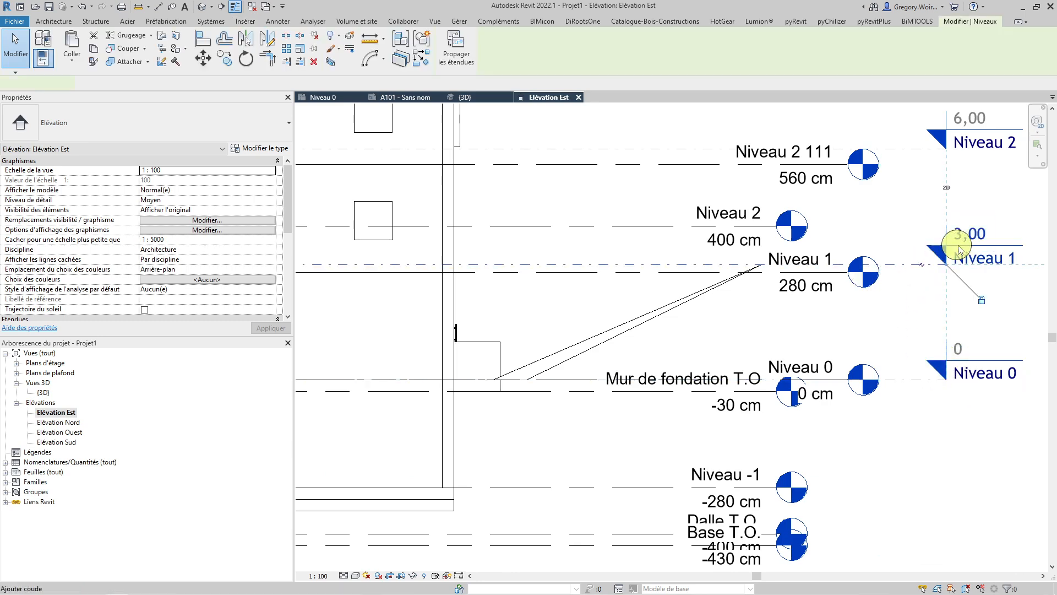
click(963, 243)
text(2.8)
key(Return)
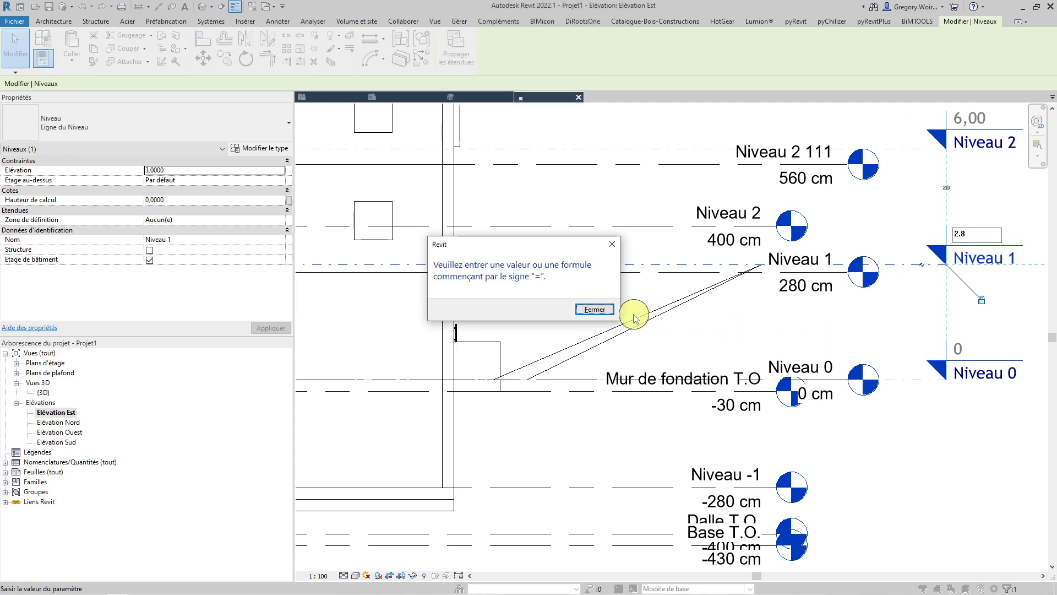
click(595, 309)
double_click(977, 234)
text(280)
key(Return)
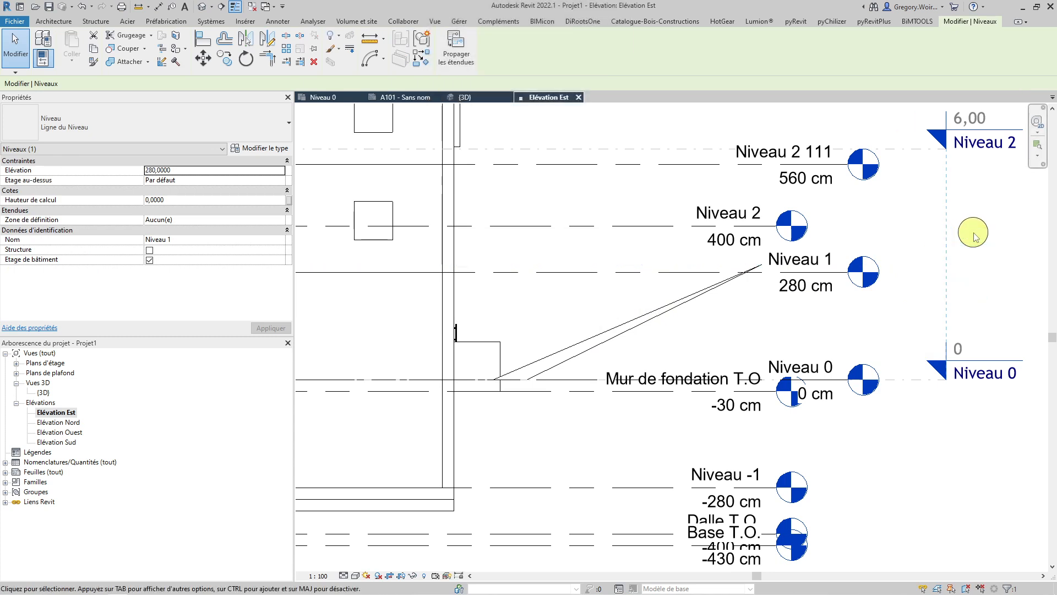
key(ctrl+z)
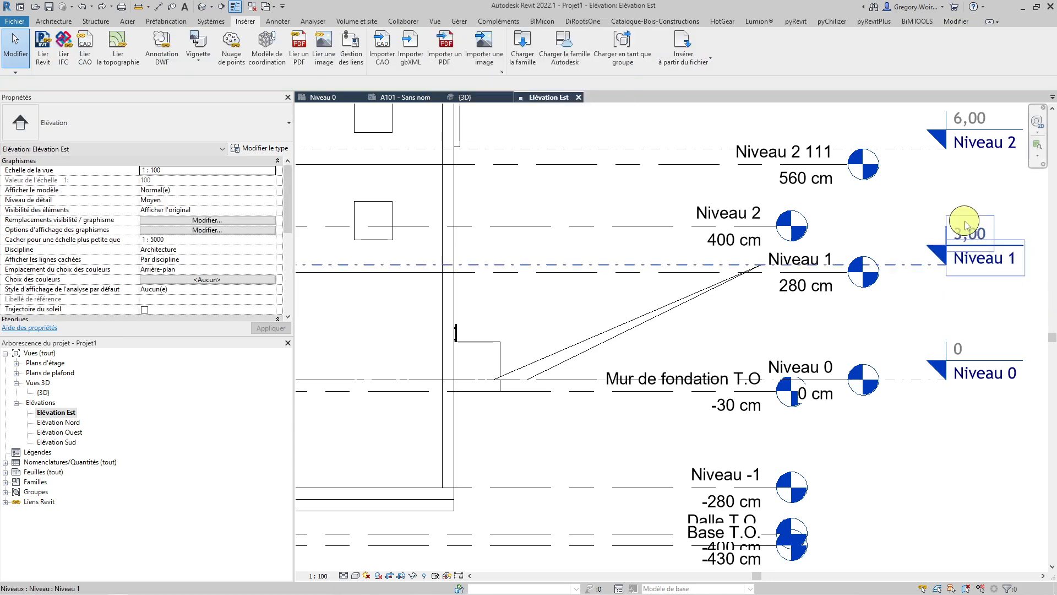
Set the elevation of the project's Niveau 1 level to 2,8 and apply it.
click(967, 226)
click(968, 227)
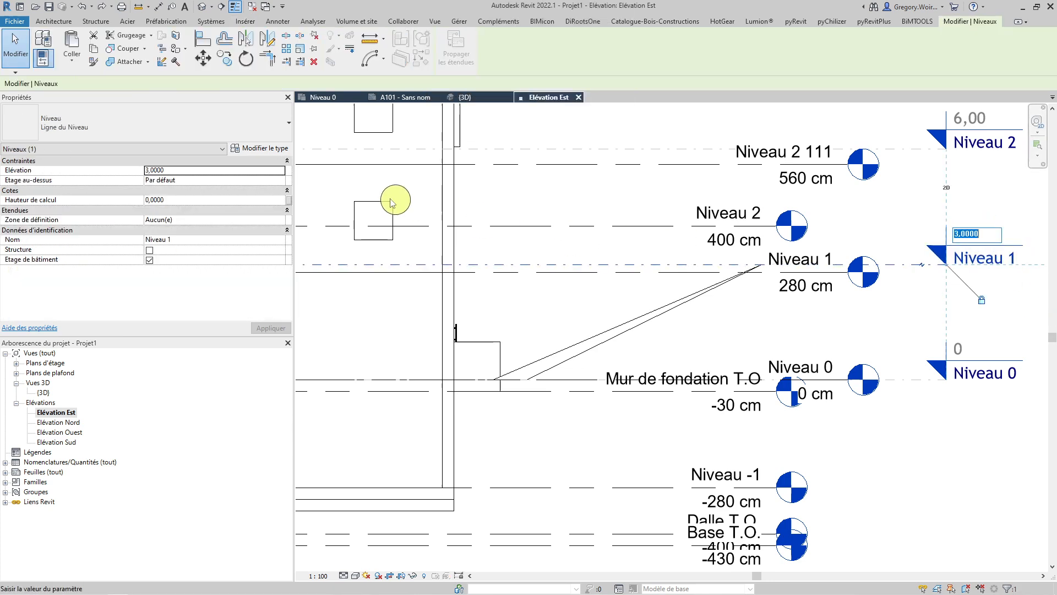
click(259, 170)
text(2.8)
key(Return)
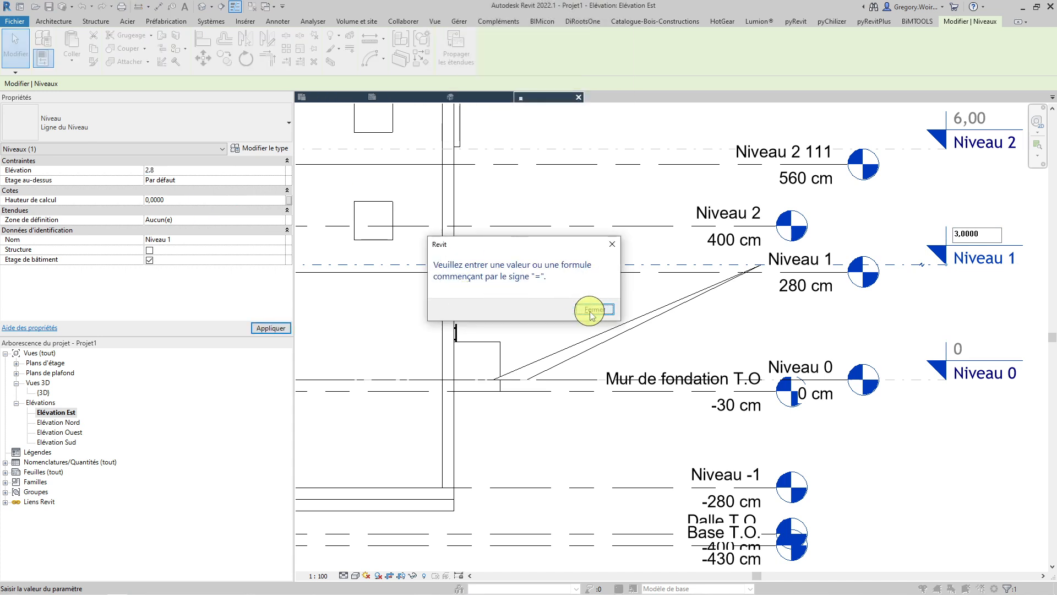
click(592, 310)
click(187, 172)
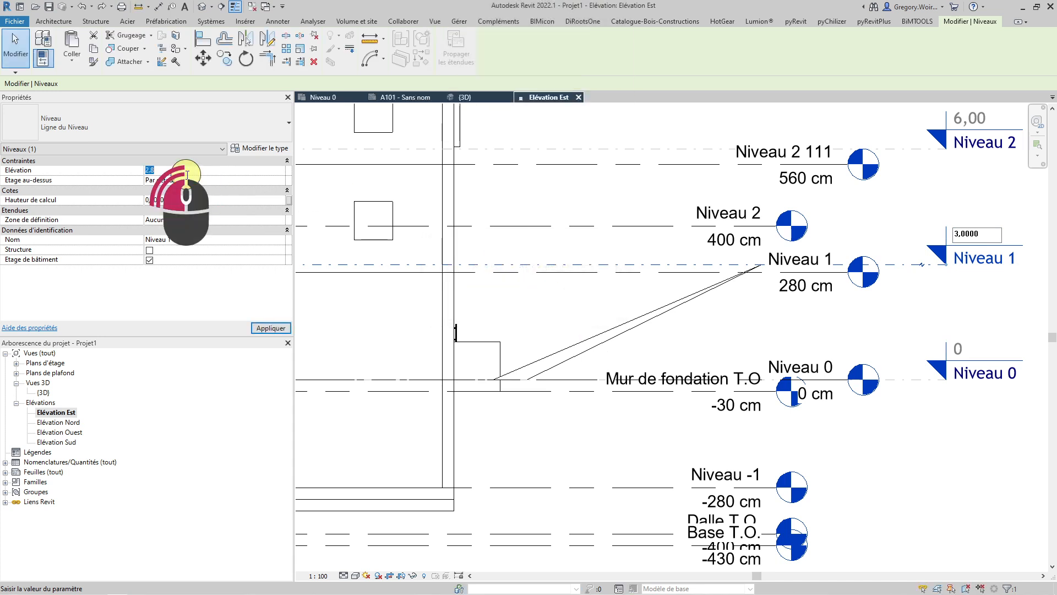
text(2,8)
key(Return)
click(265, 329)
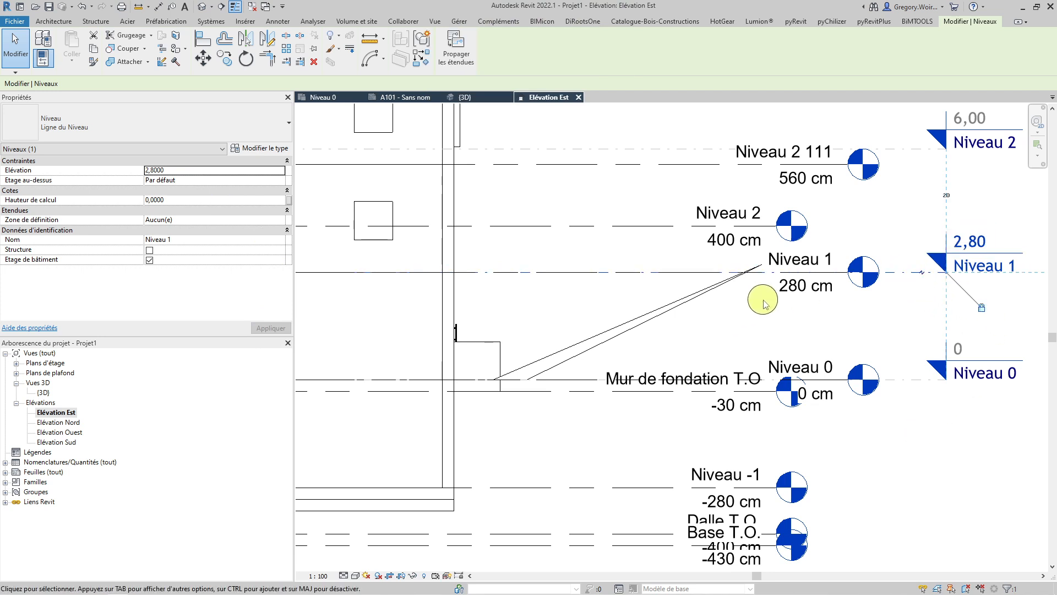
Open the Niveau 1 floor plan to view the linked building at that level.
scroll(765, 302, down, 6)
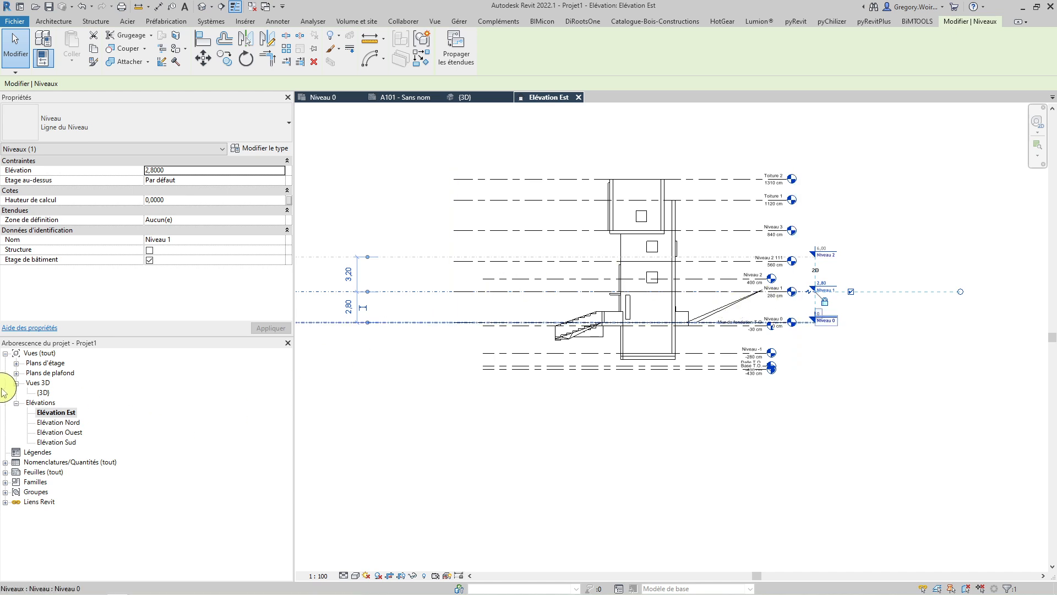
click(17, 364)
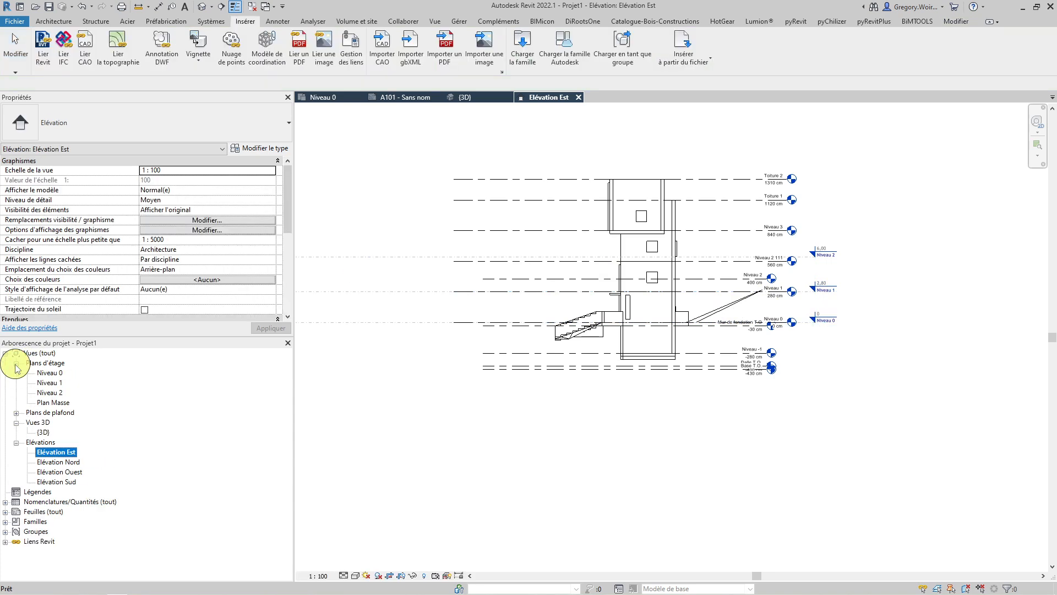
double_click(49, 382)
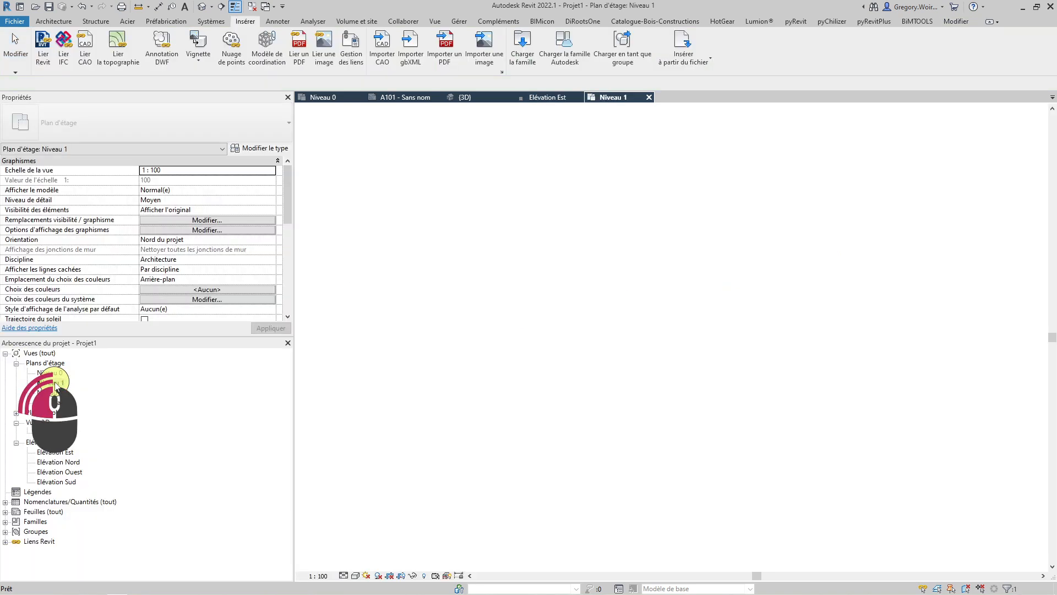
scroll(846, 257, up, 3)
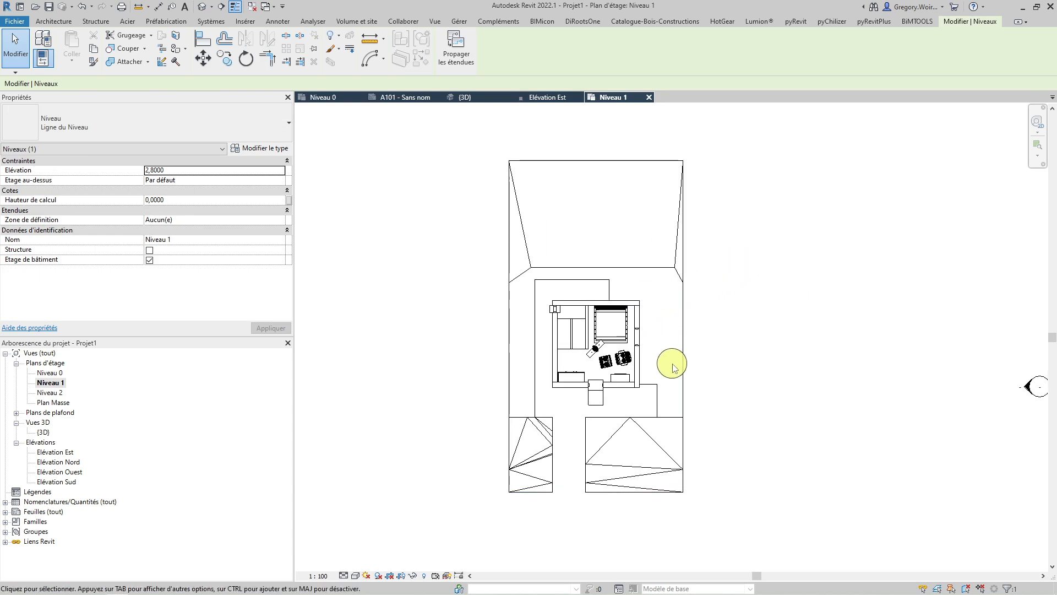
Draw a straight Générique - Ext. 200 mm wall diagonally across the linked building, sloping at about 16°, and end the wall command.
click(54, 21)
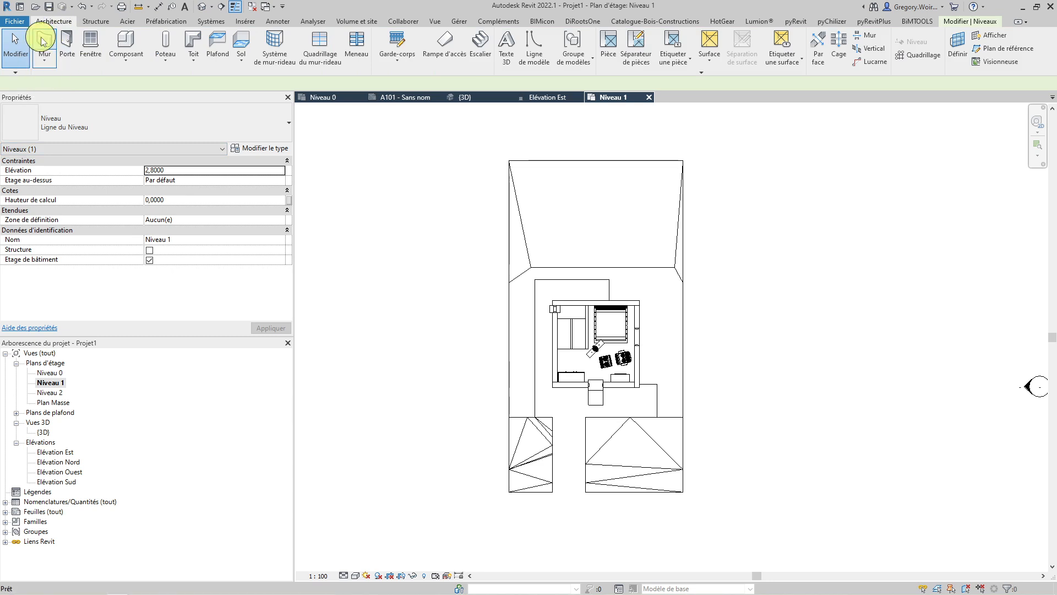
click(43, 42)
click(469, 300)
click(726, 374)
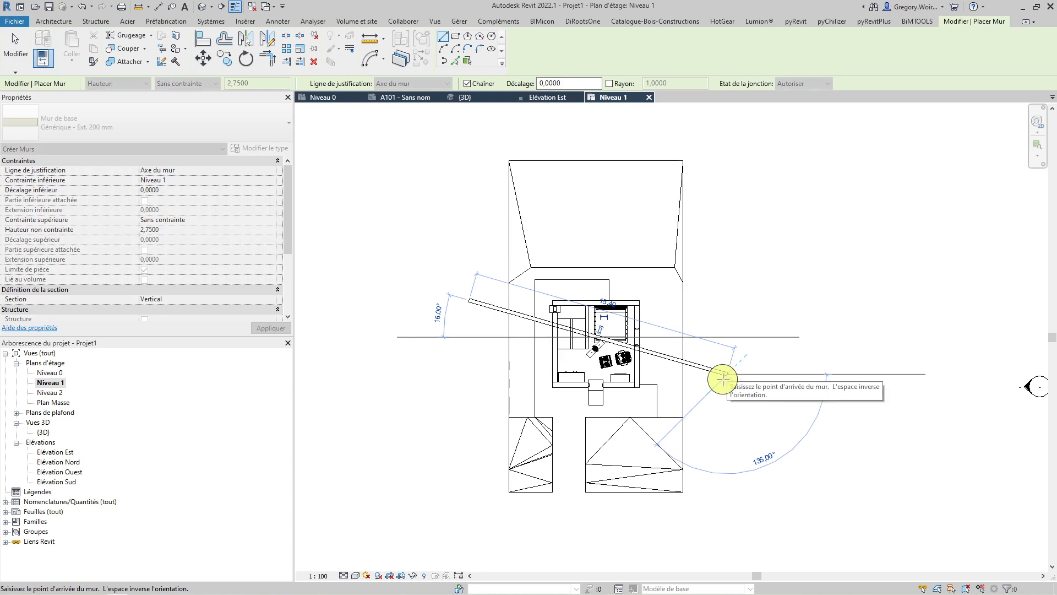
click(21, 52)
Set the visual style of the Niveau 1 floor plan to Ombré (shaded).
scroll(662, 349, up, 3)
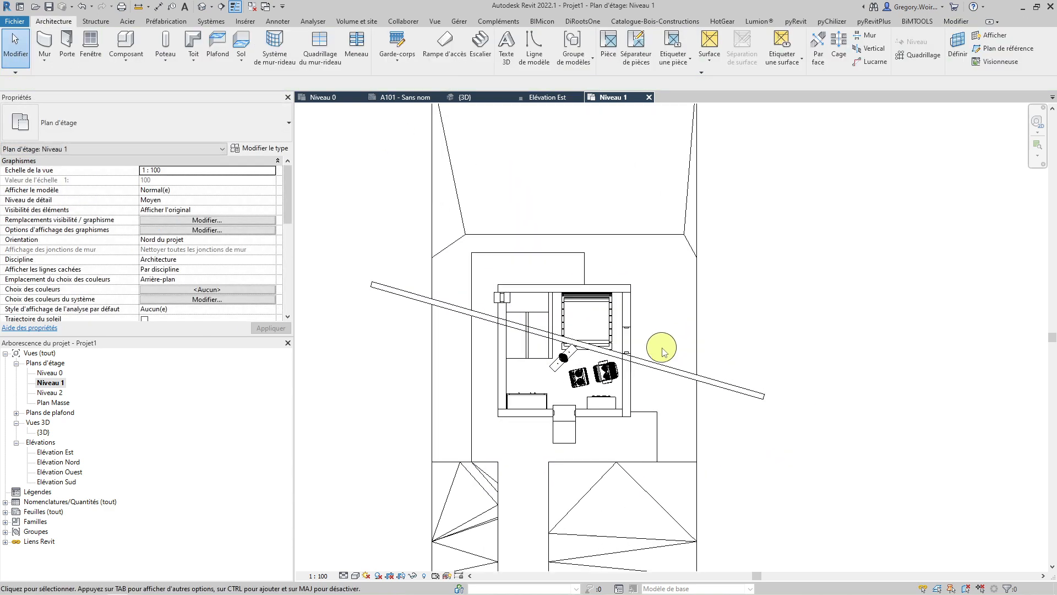
click(356, 575)
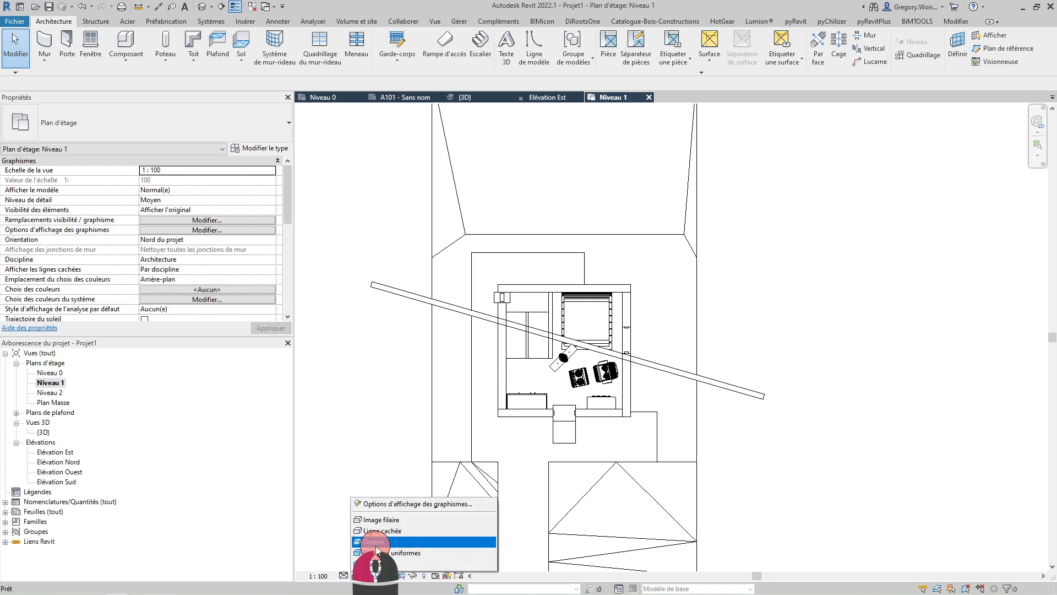
click(375, 542)
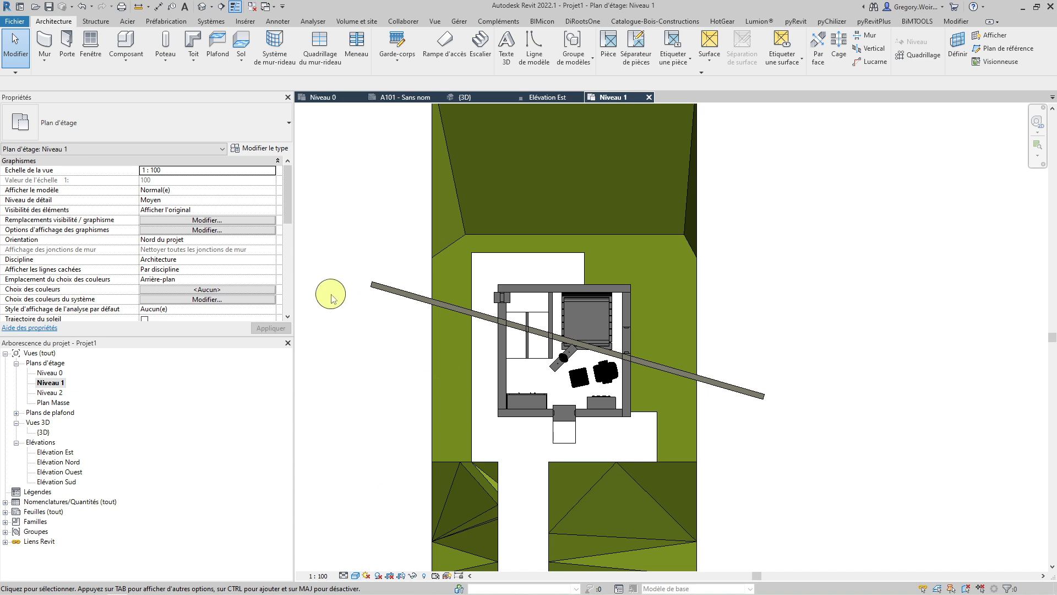
Set the linked TADAO - Sans joints creux.ifc model to Demi-teinte in the Niveau 1 plan's visibility overrides and apply it.
click(257, 221)
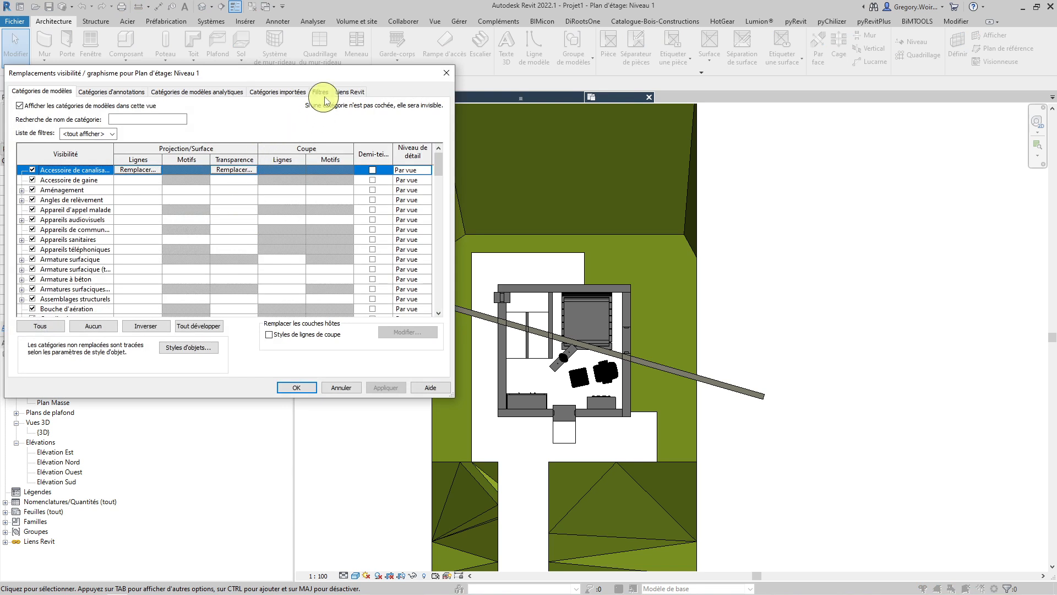
click(281, 91)
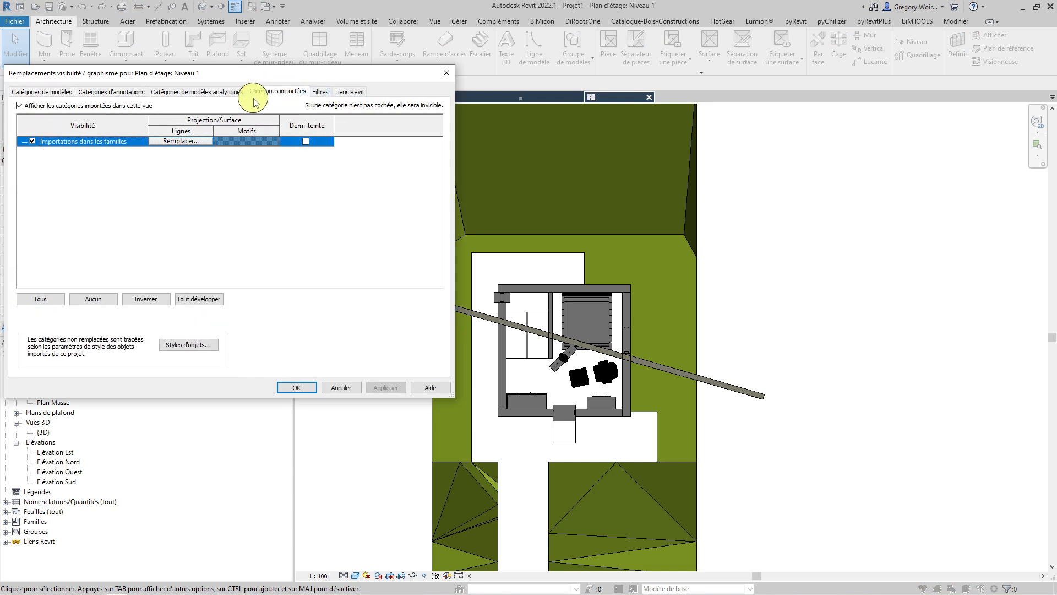
click(338, 94)
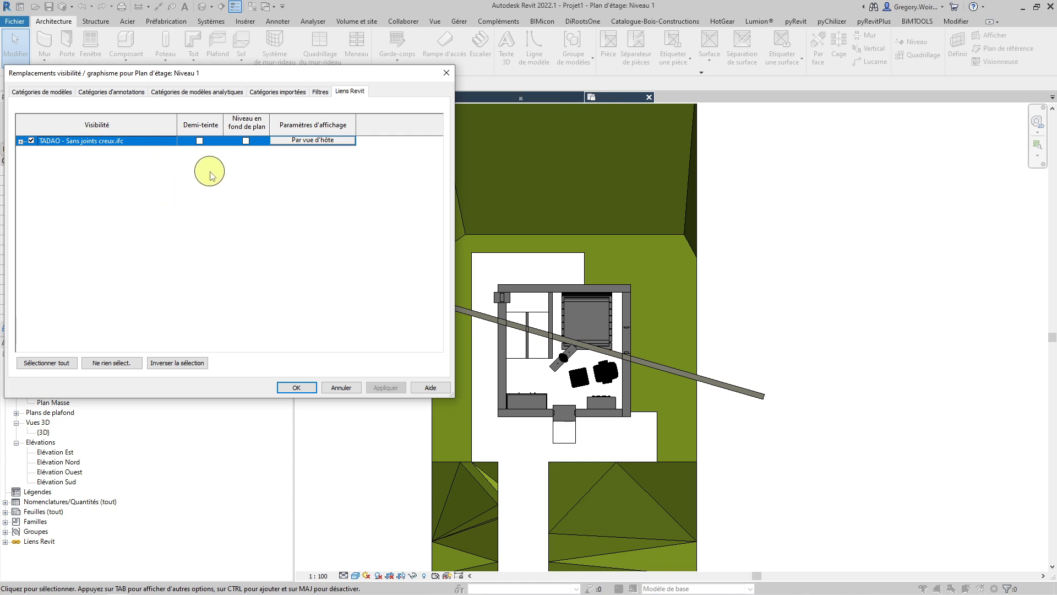
click(200, 141)
click(200, 141)
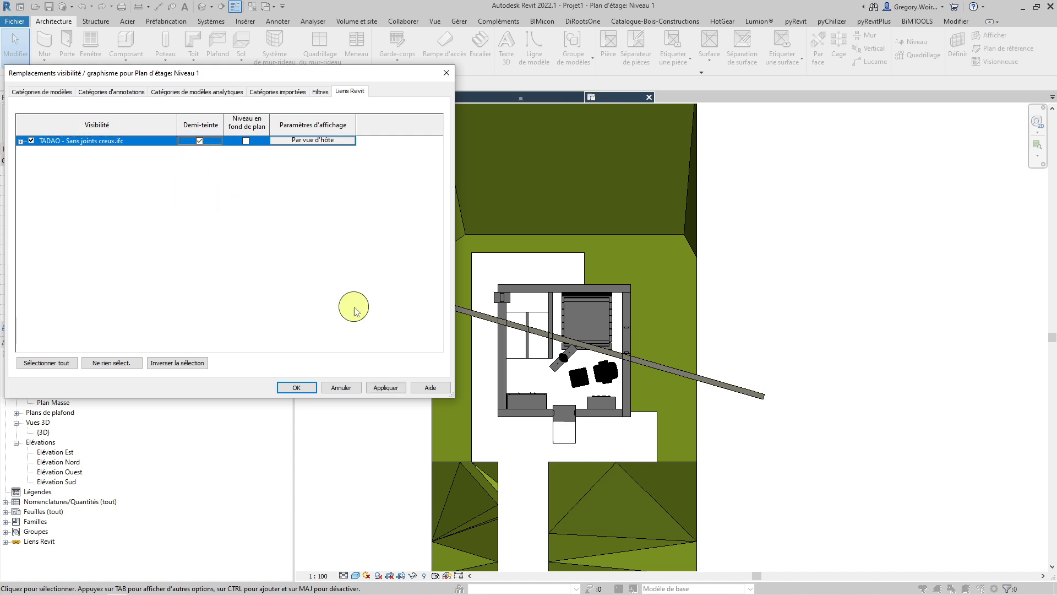
click(389, 388)
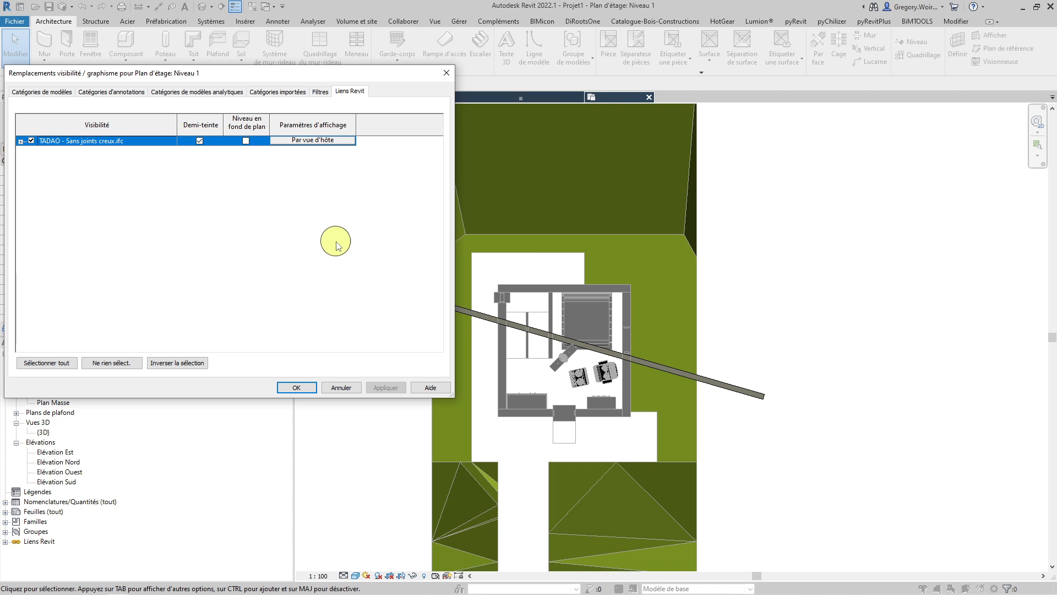
Enable Niveau en fond de plan for the IFC link in the Niveau 1 plan, apply it and close the overrides.
click(247, 142)
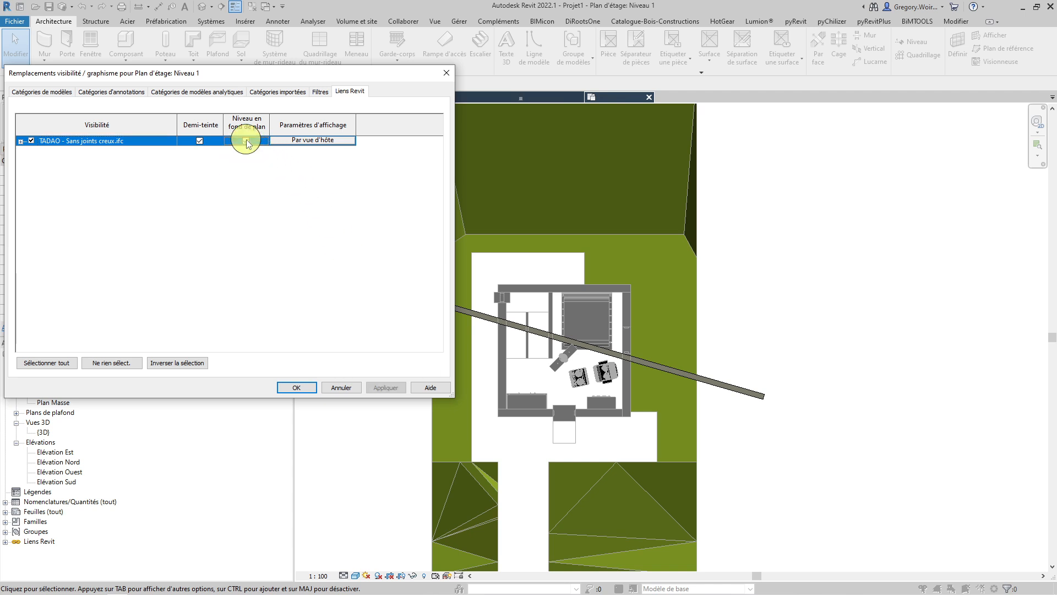
click(392, 389)
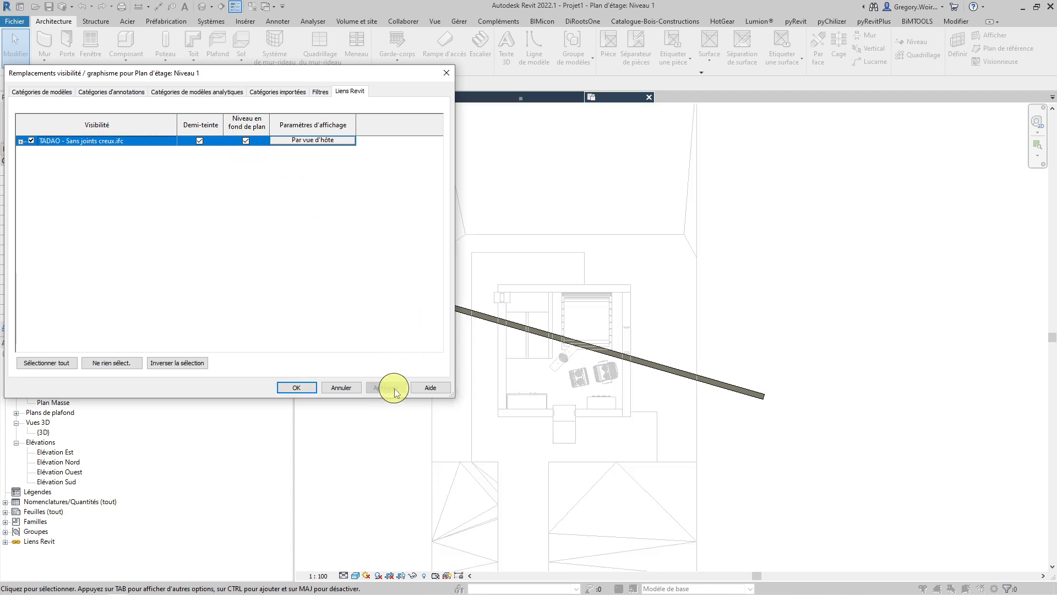
click(297, 387)
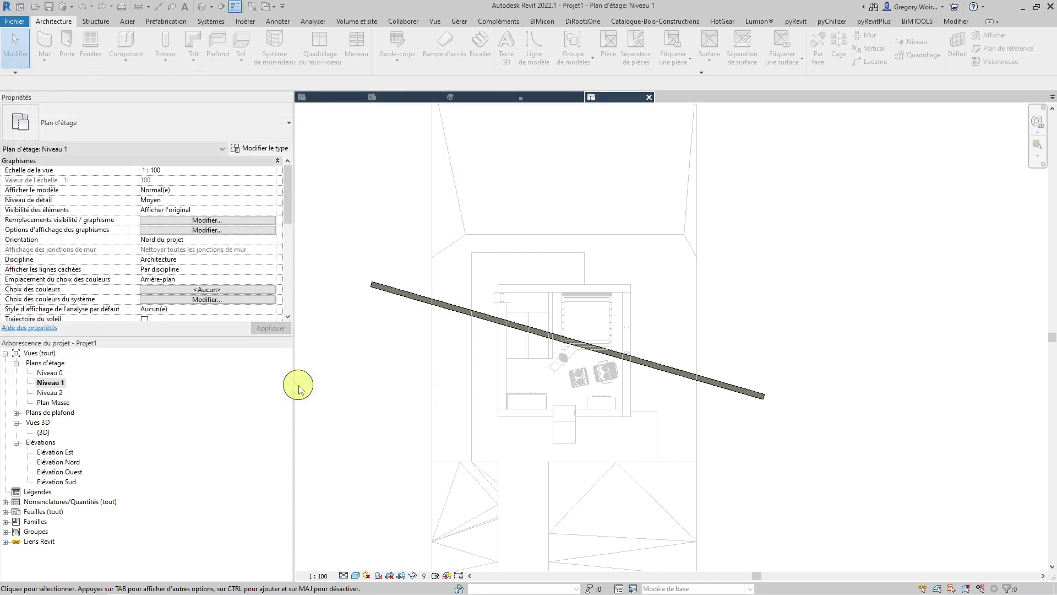
scroll(490, 315, up, 5)
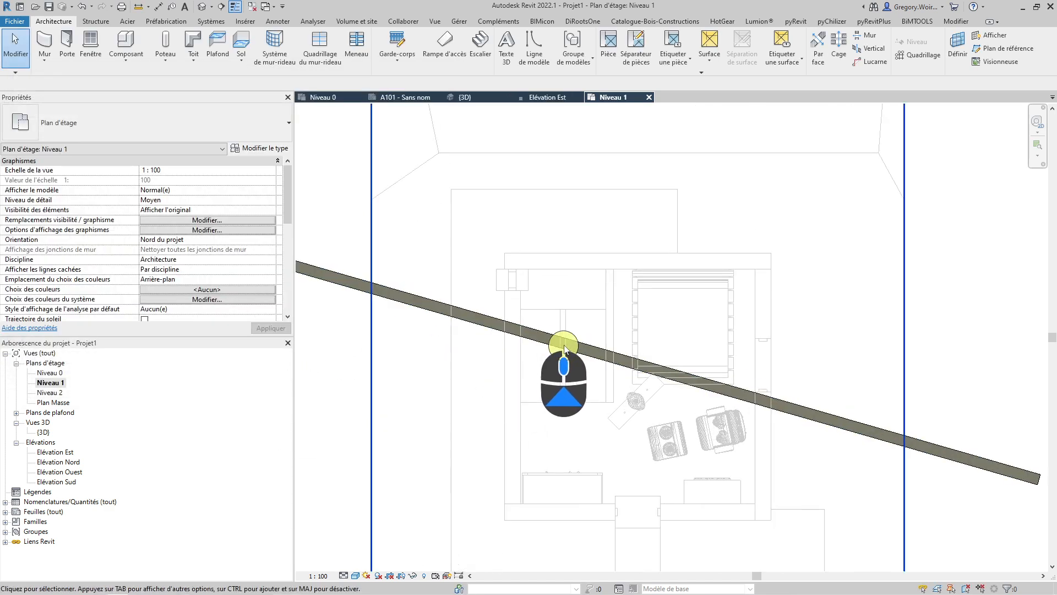
scroll(350, 286, down, 5)
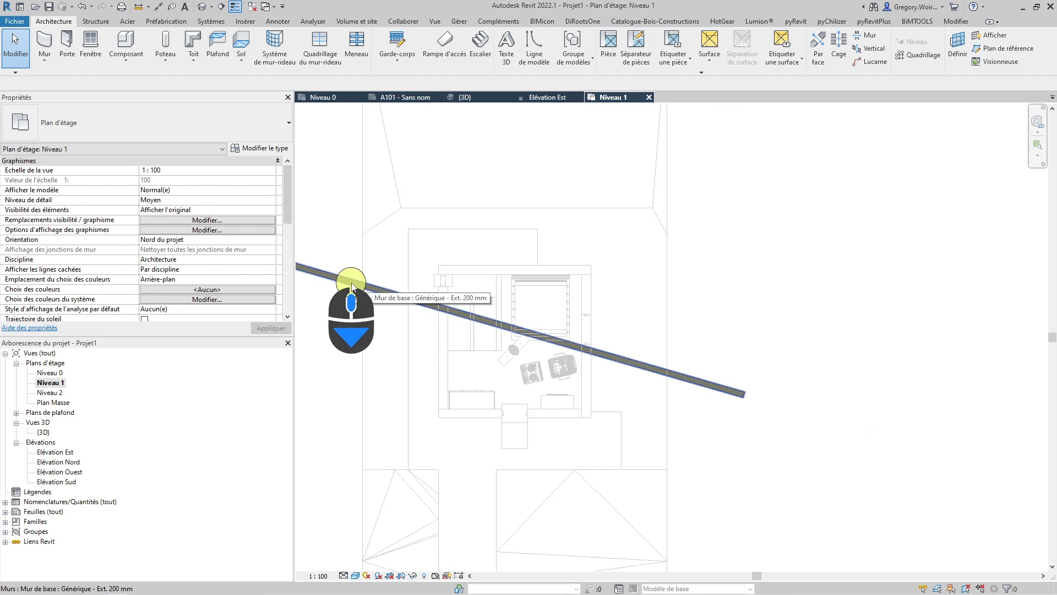
click(325, 279)
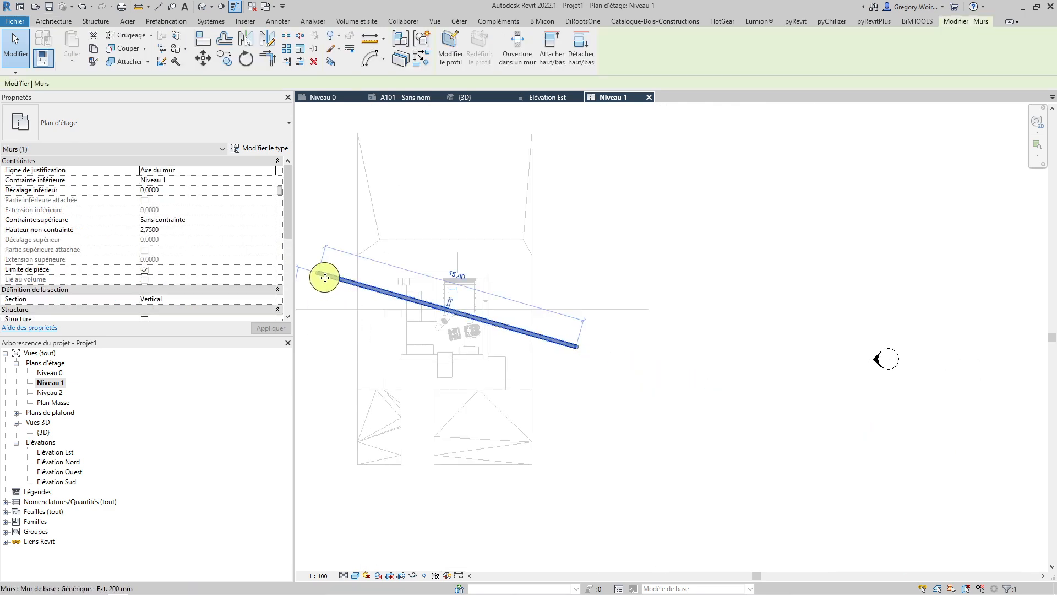
Trace the linked building's north and east outer edges with chained Générique - Ext. 200 mm walls justified to Nu fini: Extérieur, starting at the northwest corner.
scroll(388, 278, up, 4)
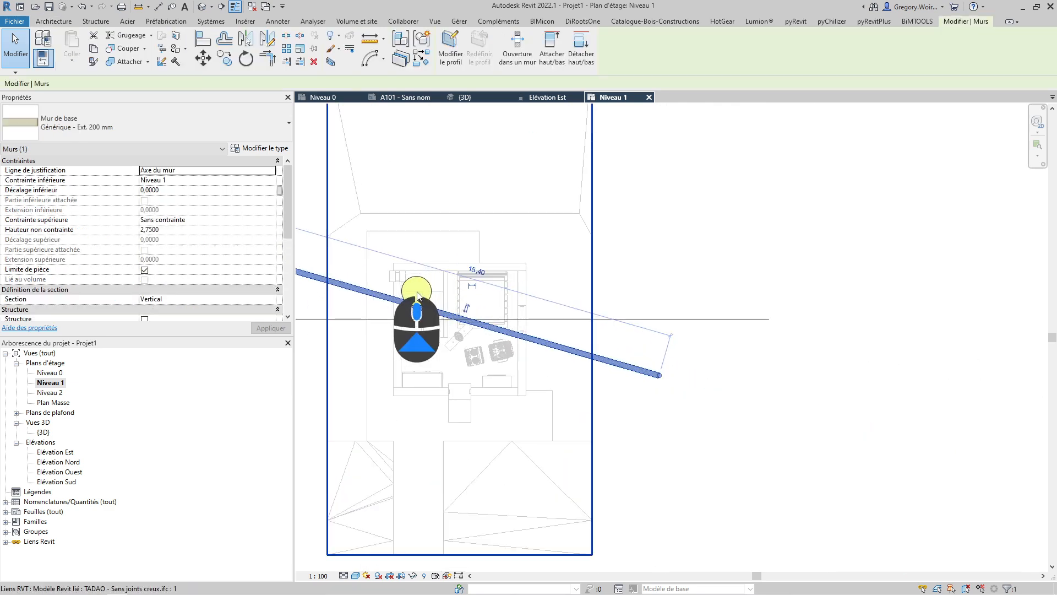
scroll(388, 278, up, 2)
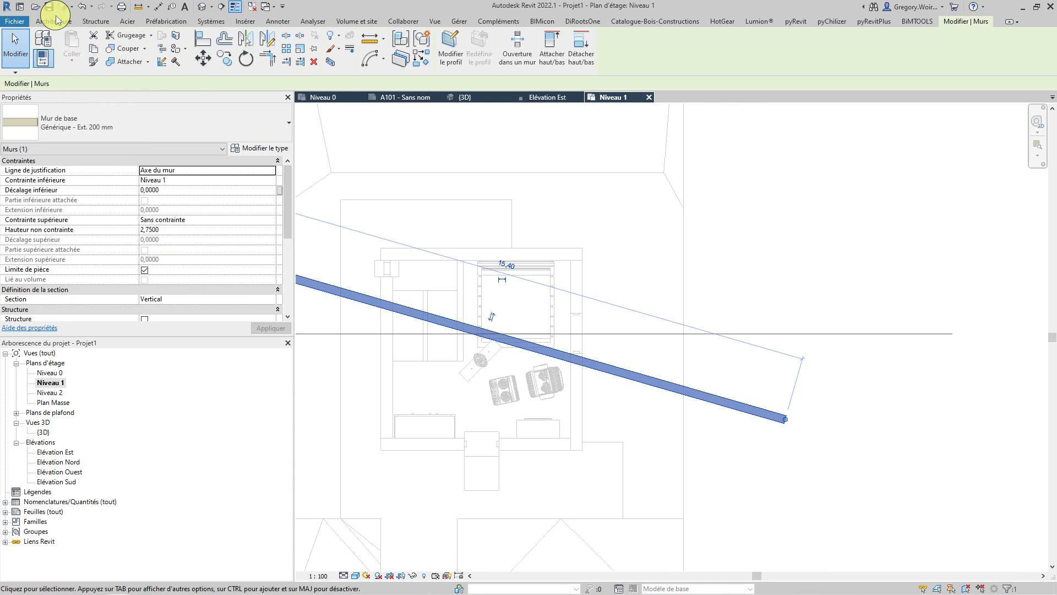
click(53, 22)
click(49, 43)
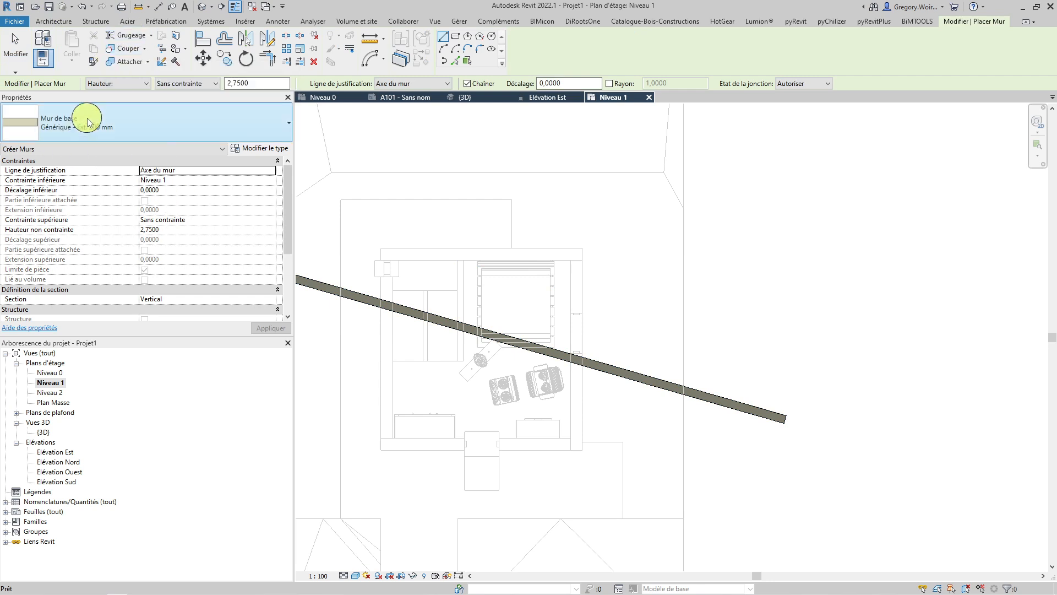
click(387, 83)
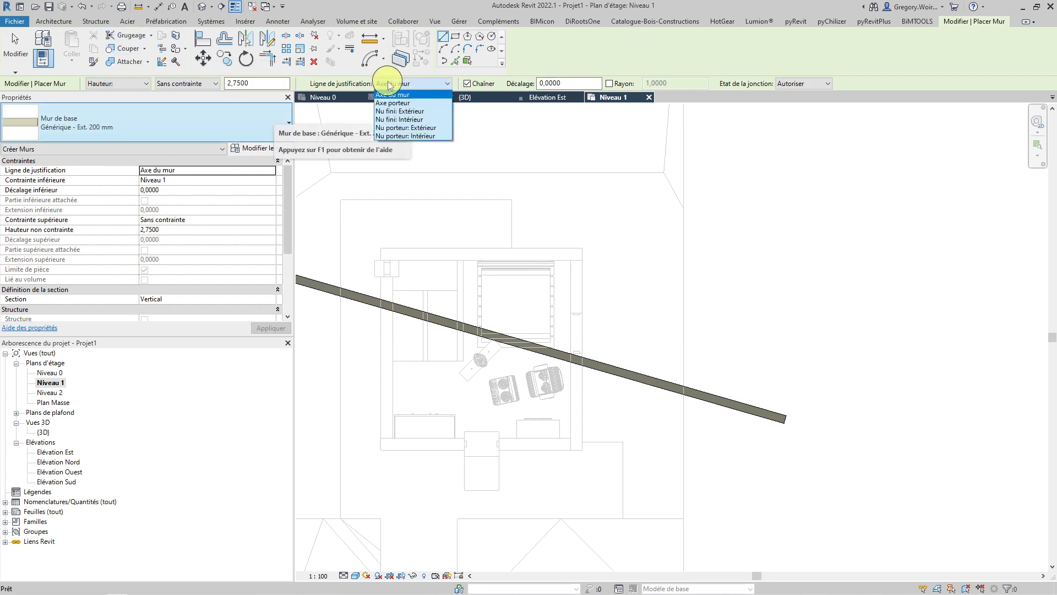
click(421, 111)
click(384, 244)
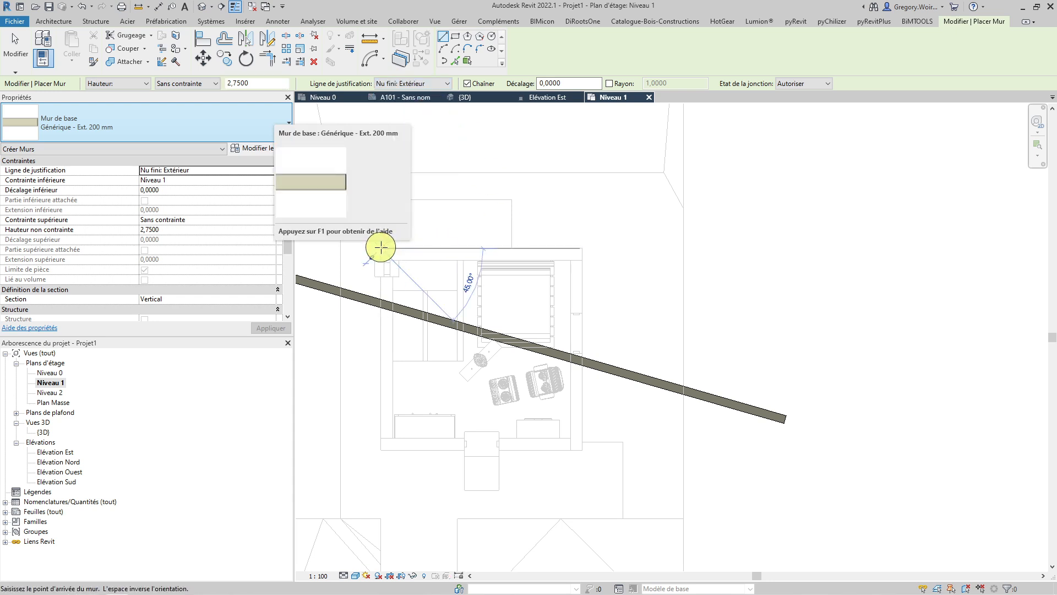
click(582, 249)
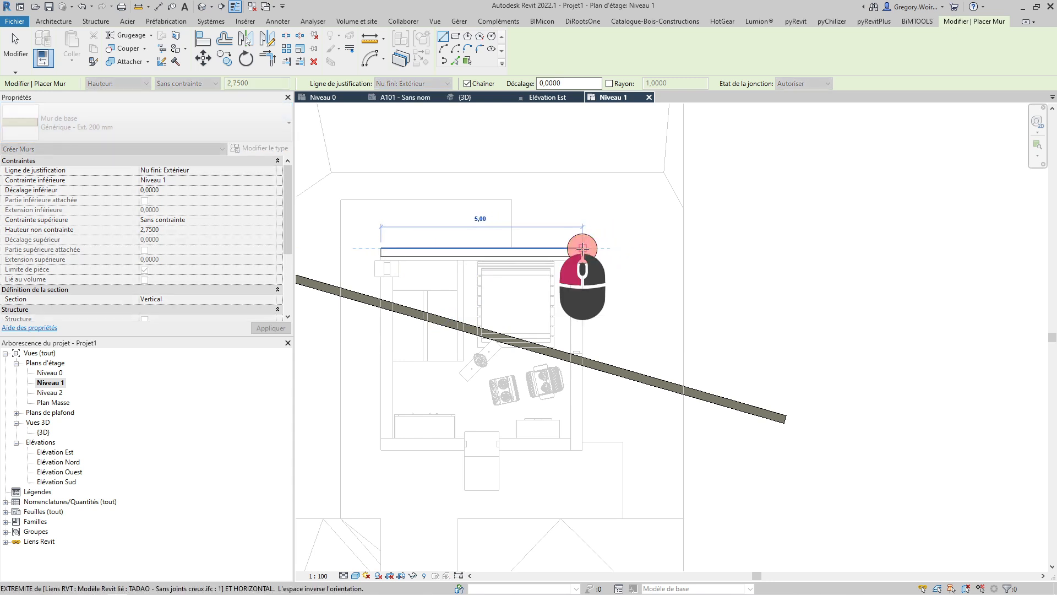
click(579, 450)
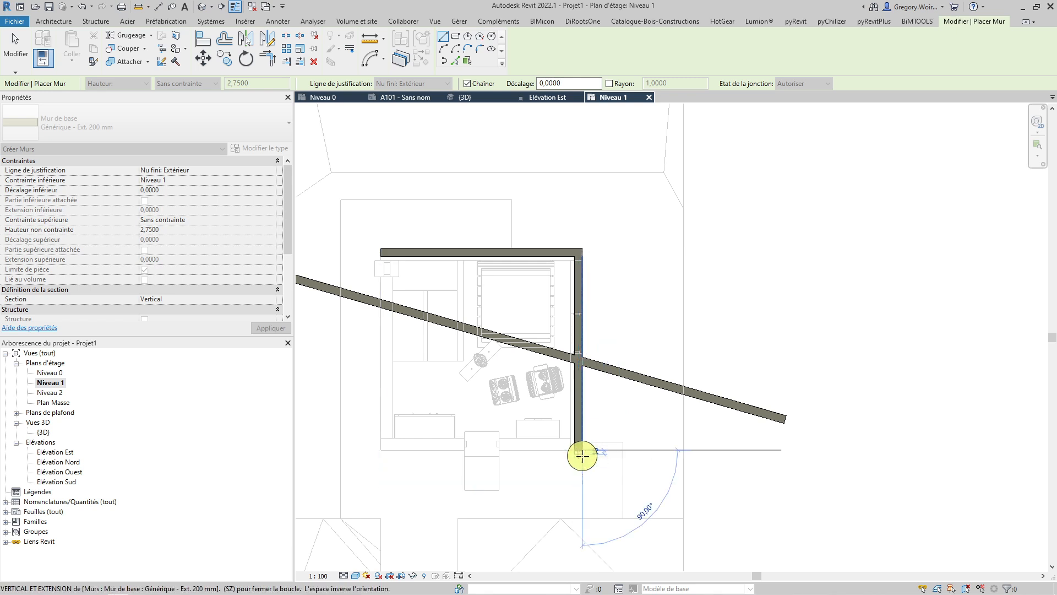